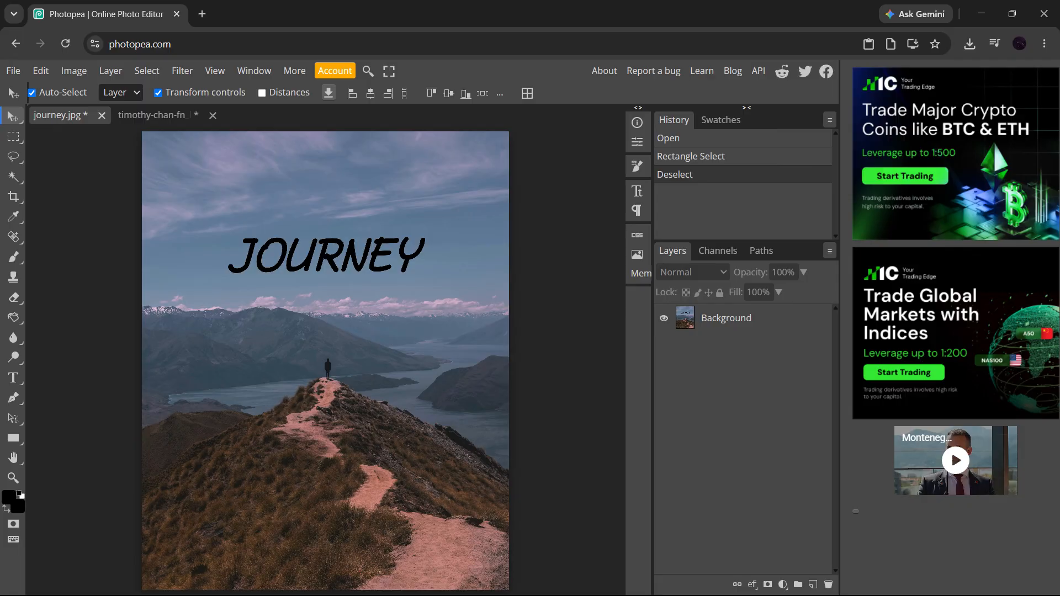
# Step: Draw a rectangular selection around the word JOURNEY in the sky of journey.jpg
pyautogui.click(252, 245)
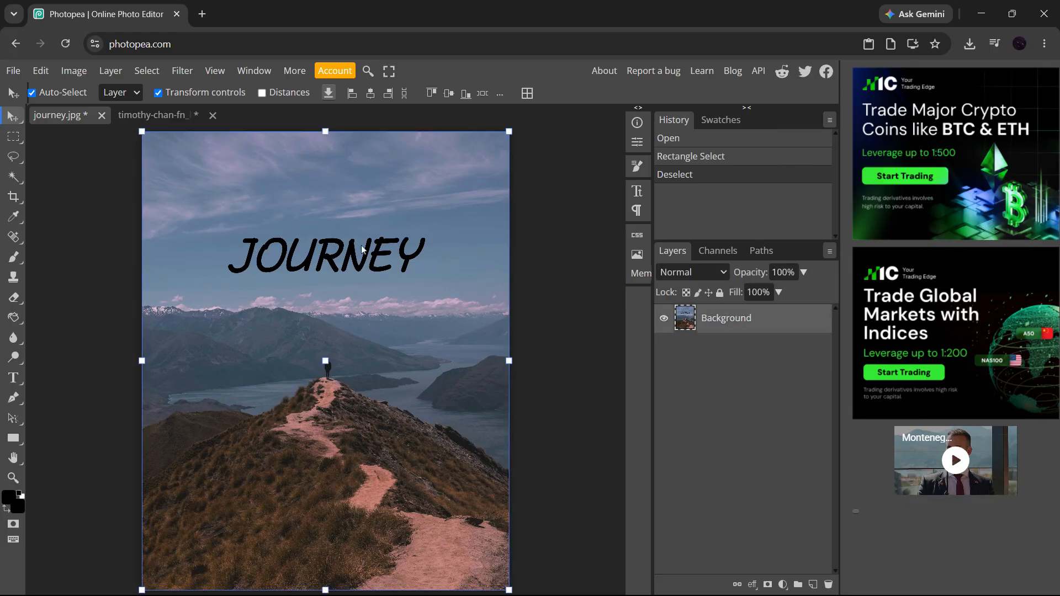
pyautogui.click(552, 279)
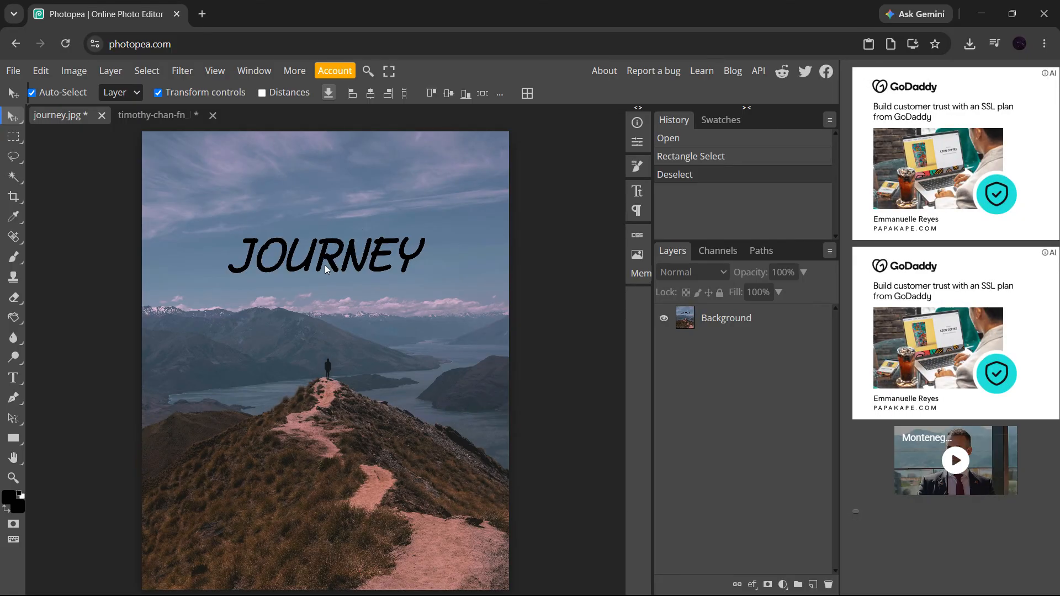
pyautogui.scroll(5, 326, 269)
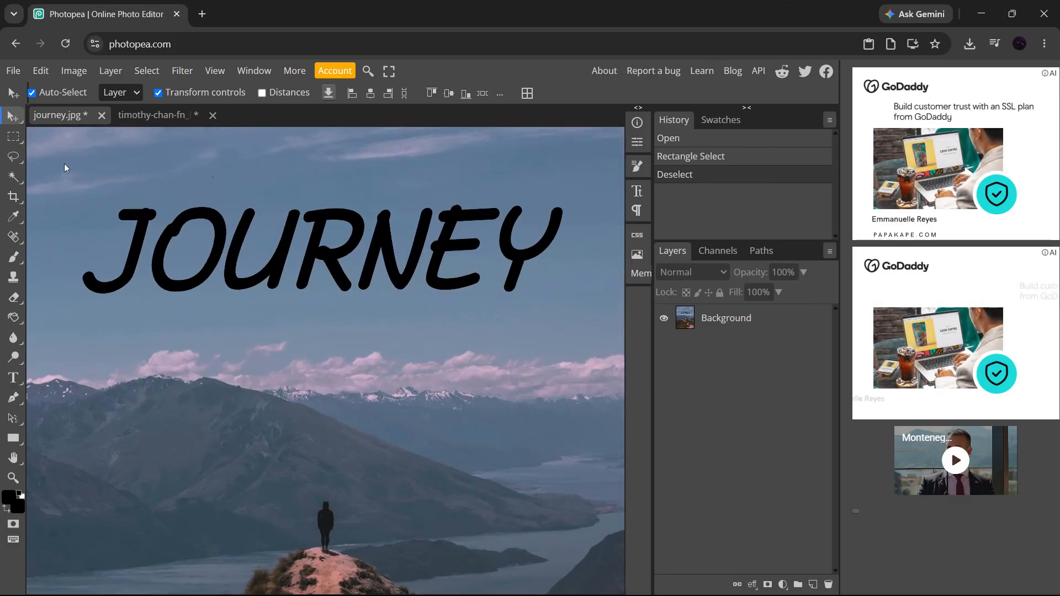
pyautogui.click(12, 138)
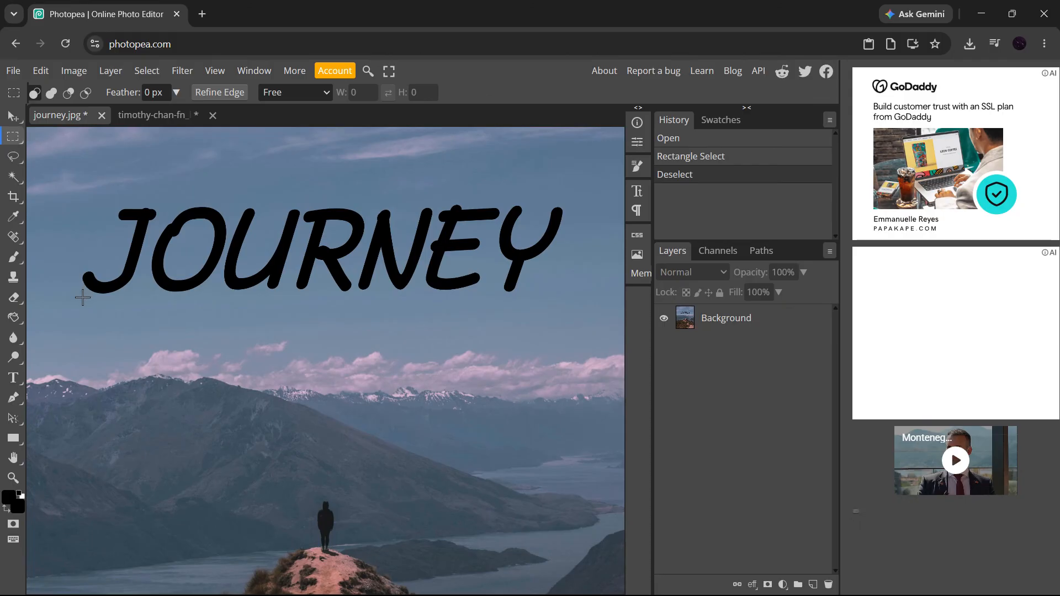
pyautogui.moveTo(82, 297); pyautogui.dragTo(565, 203)
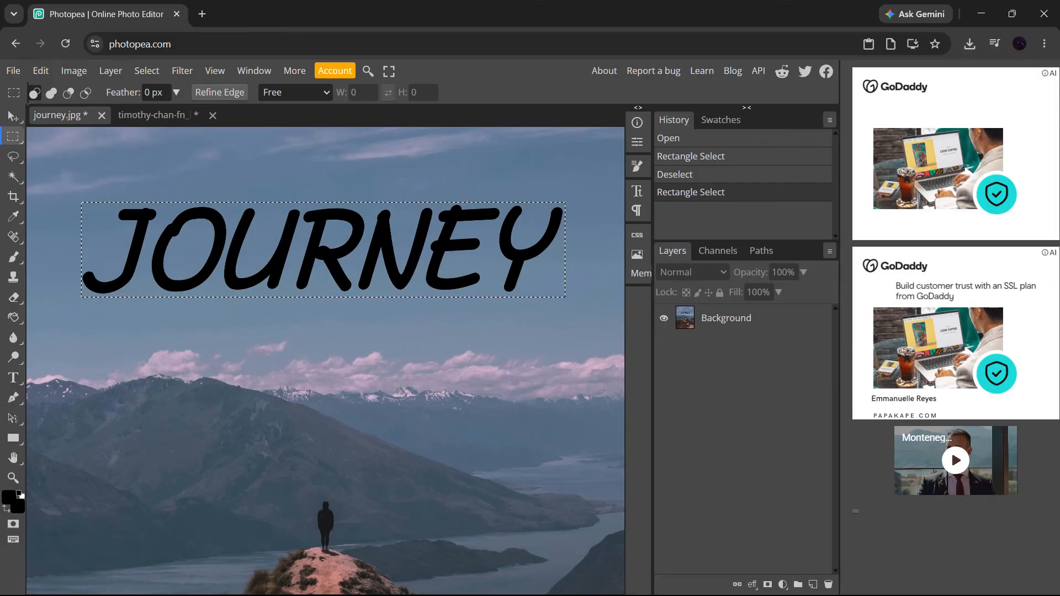
# Step: Remove the selected lettering from the Background layer with a Content Aware fill in Normal blend mode, and clear the selection
pyautogui.click(735, 321)
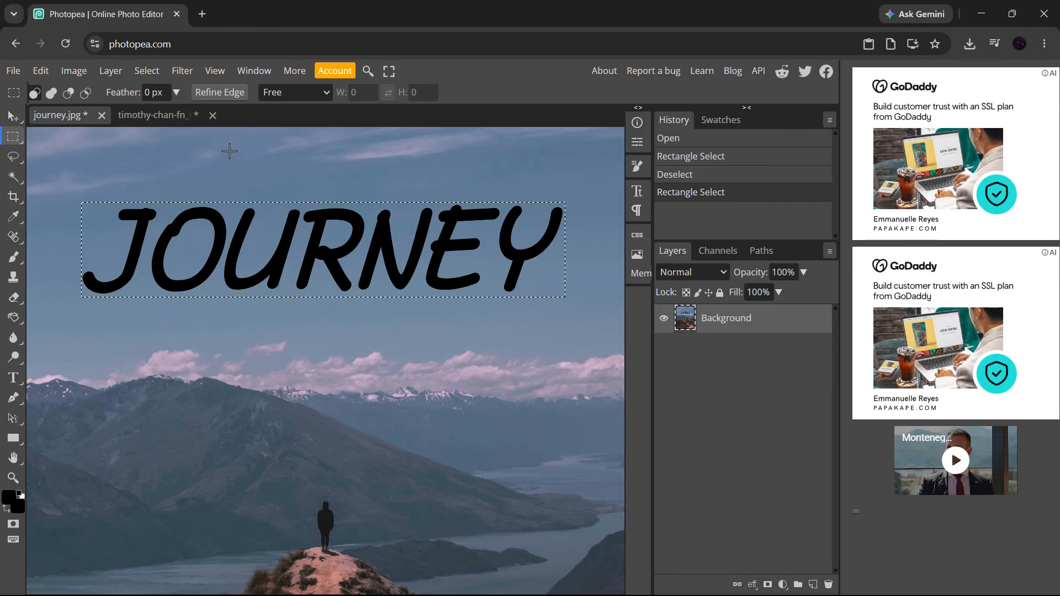
pyautogui.click(40, 72)
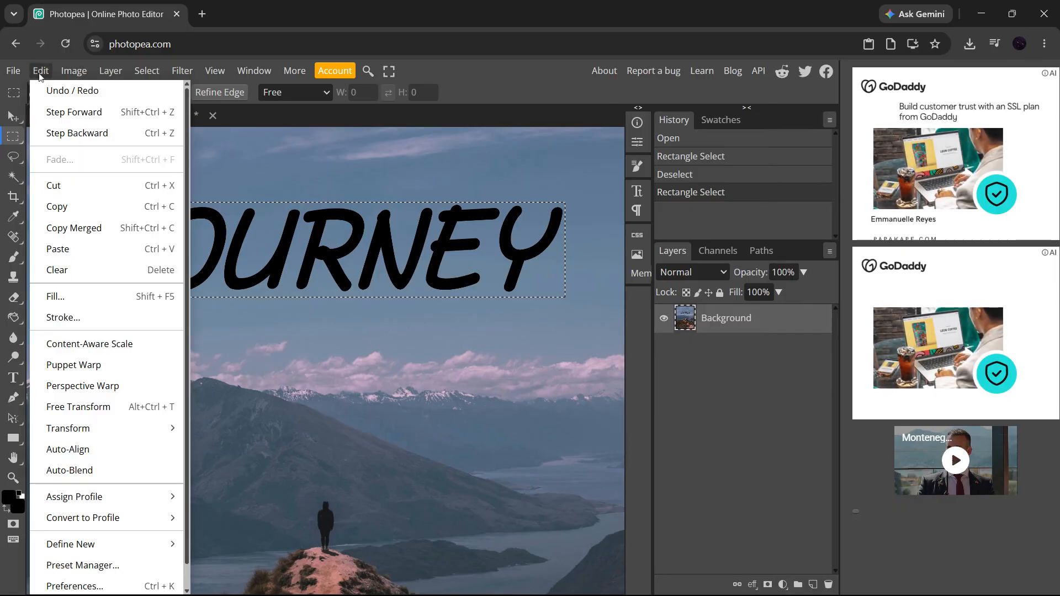
pyautogui.click(37, 298)
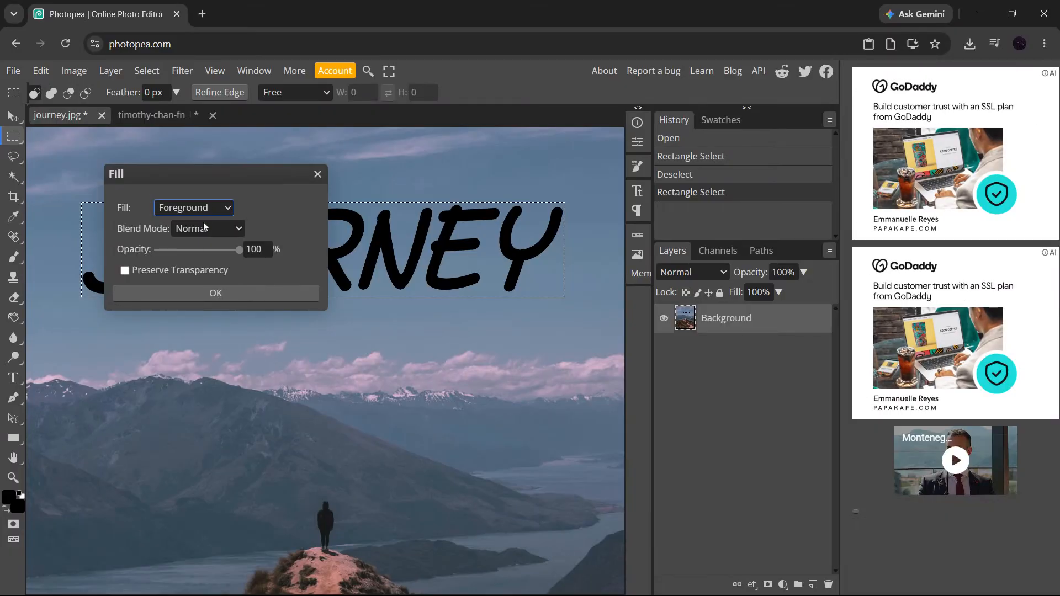
pyautogui.click(204, 369)
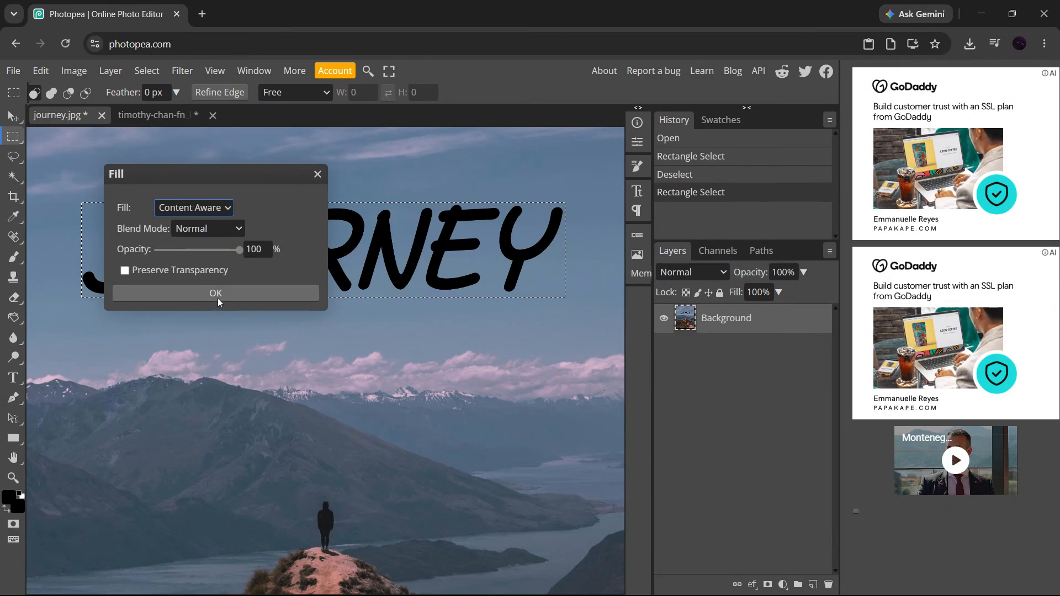
pyautogui.click(237, 228)
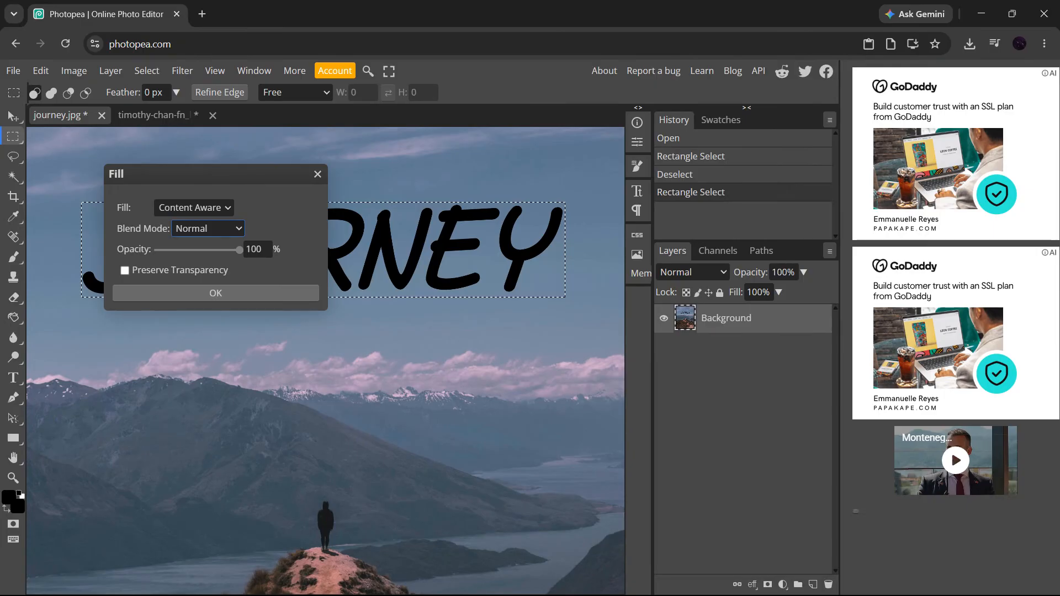
pyautogui.press('Return')
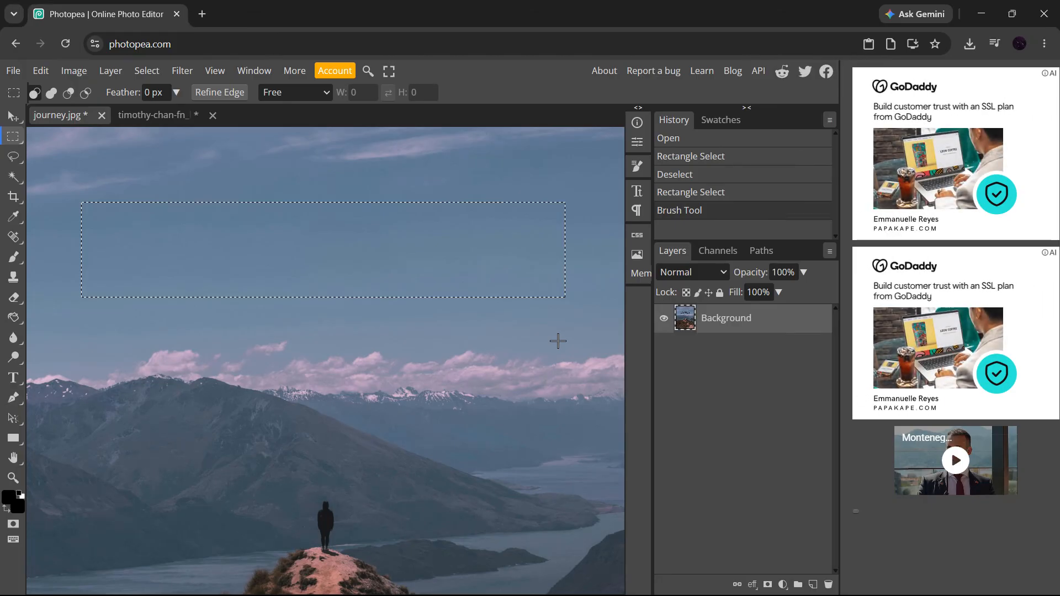
pyautogui.hotkey('ctrl', 'd')
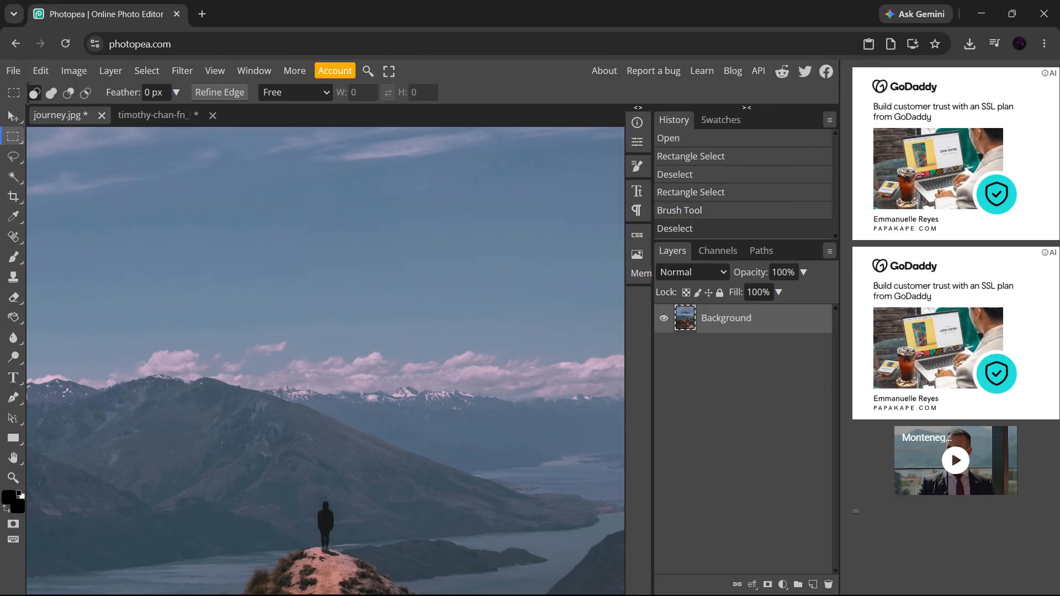
pyautogui.click(559, 340)
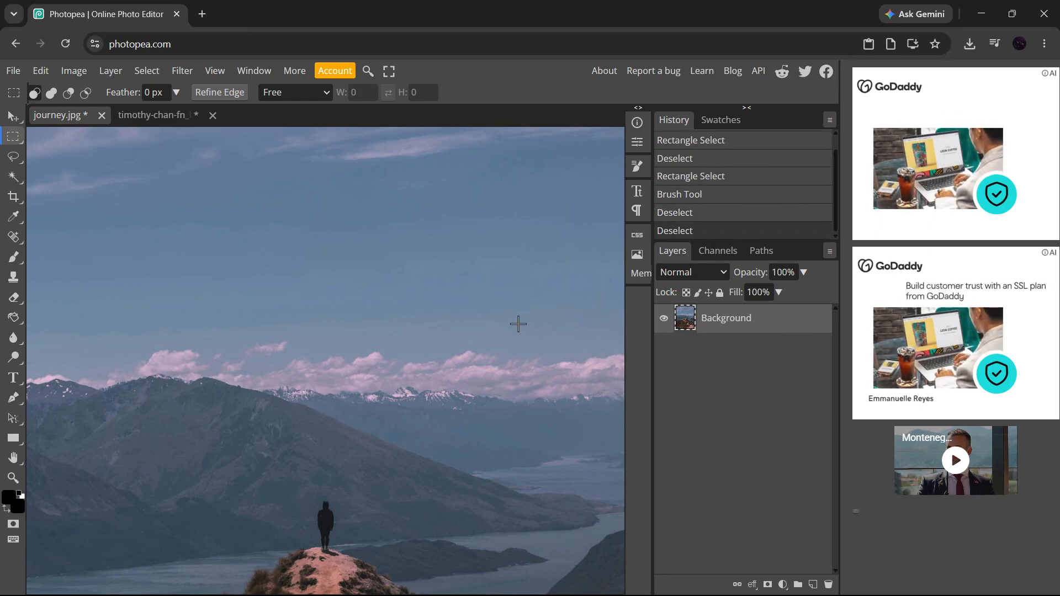
# Step: Add a text layer reading PEAK in the sky above the mountains
pyautogui.press('v')
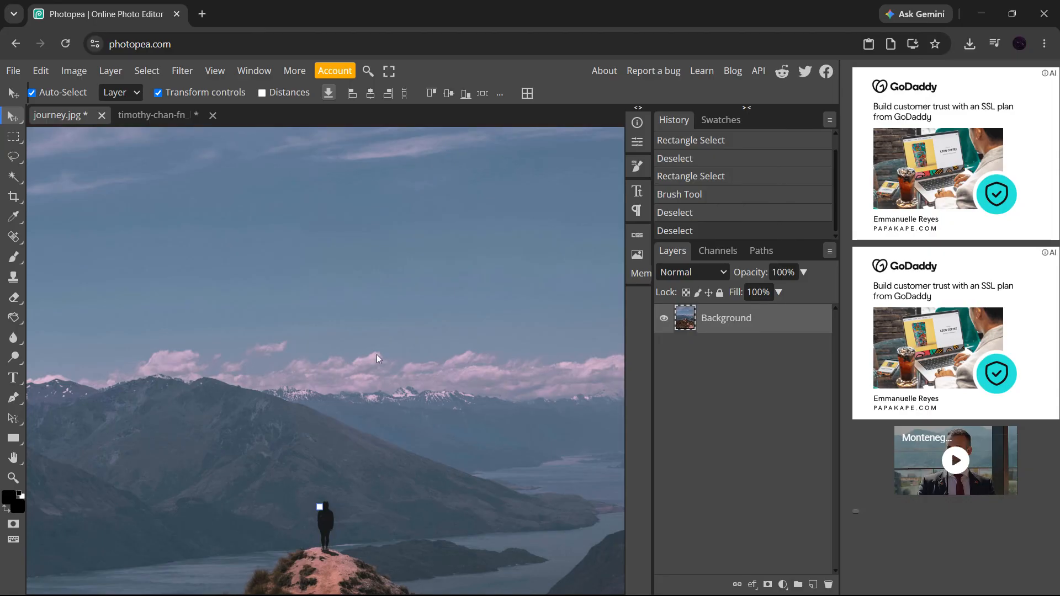
pyautogui.hotkey('ctrl', '0')
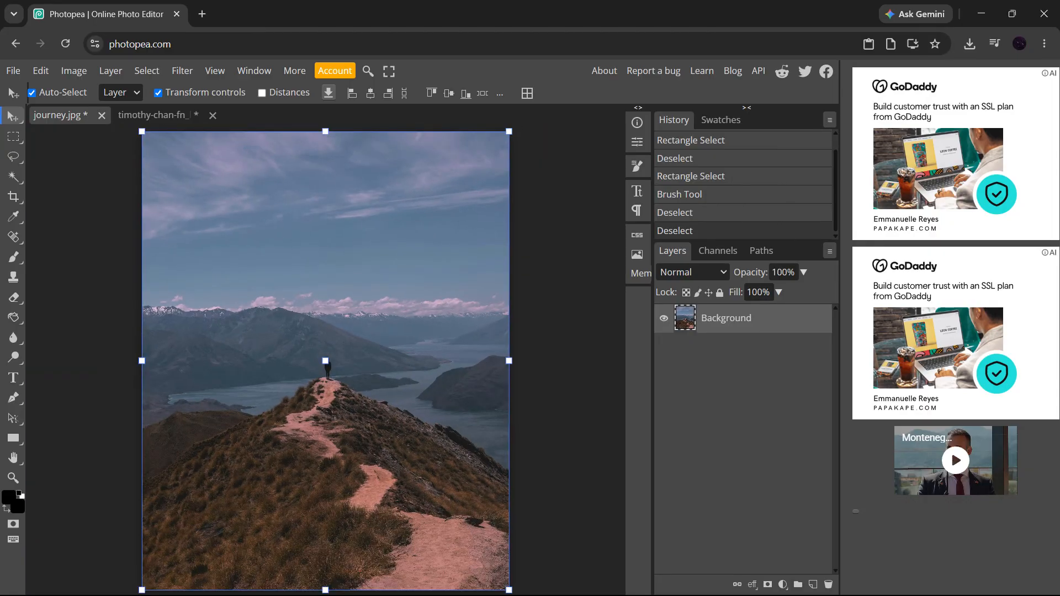
pyautogui.press('t')
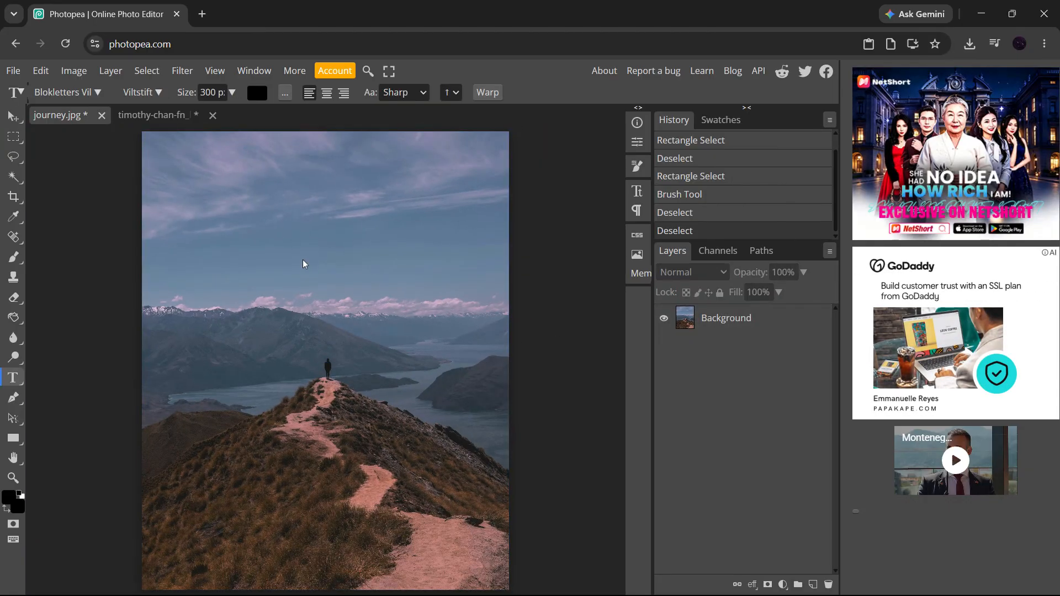
pyautogui.click(265, 261)
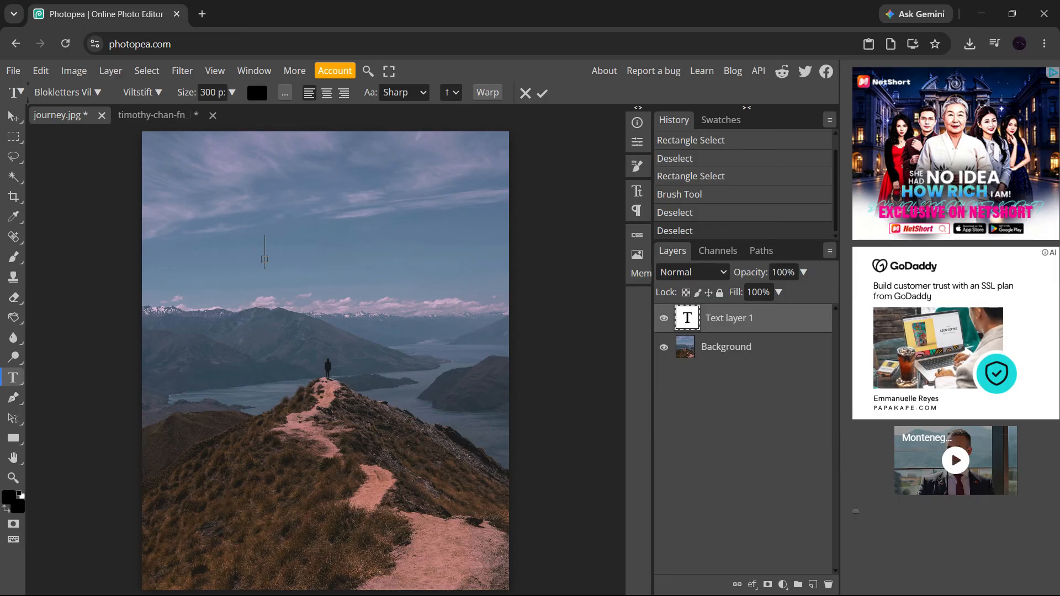
pyautogui.write('PEAK')
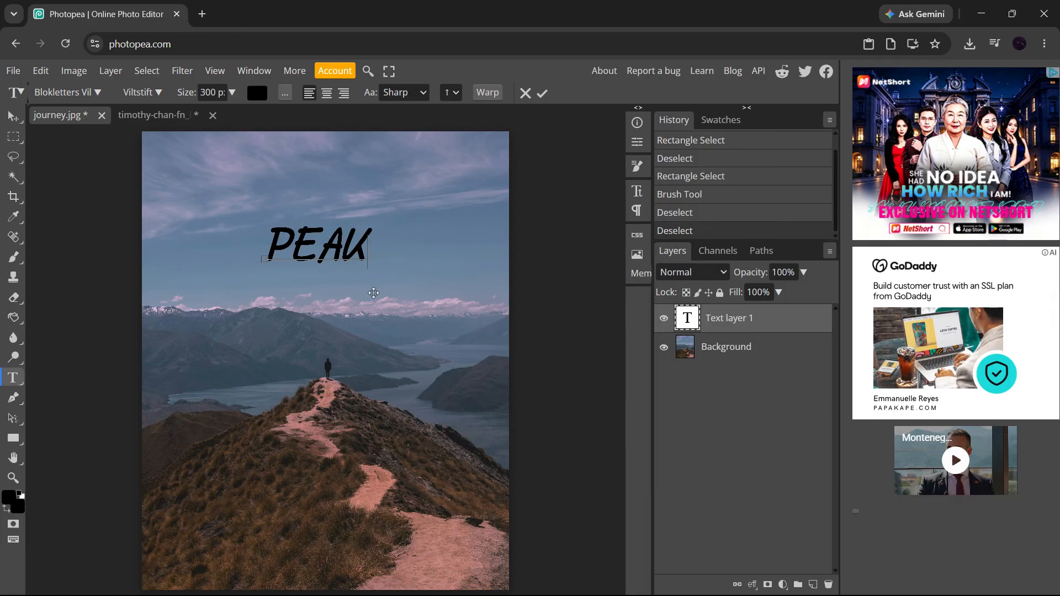
# Step: Try the Bluu Next font on the PEAK text
pyautogui.click(95, 93)
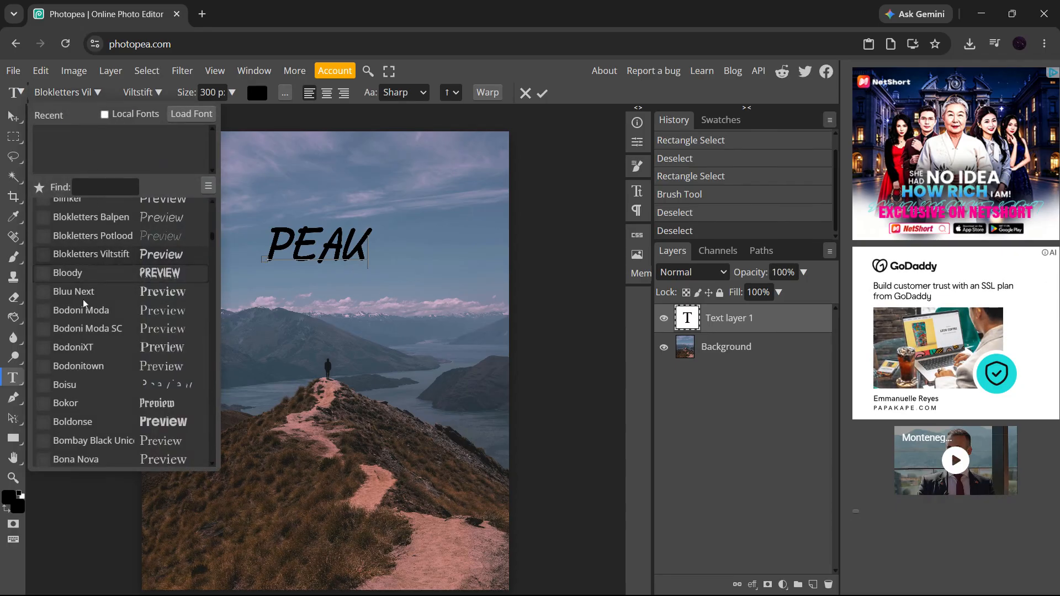
pyautogui.click(82, 346)
pyautogui.click(81, 296)
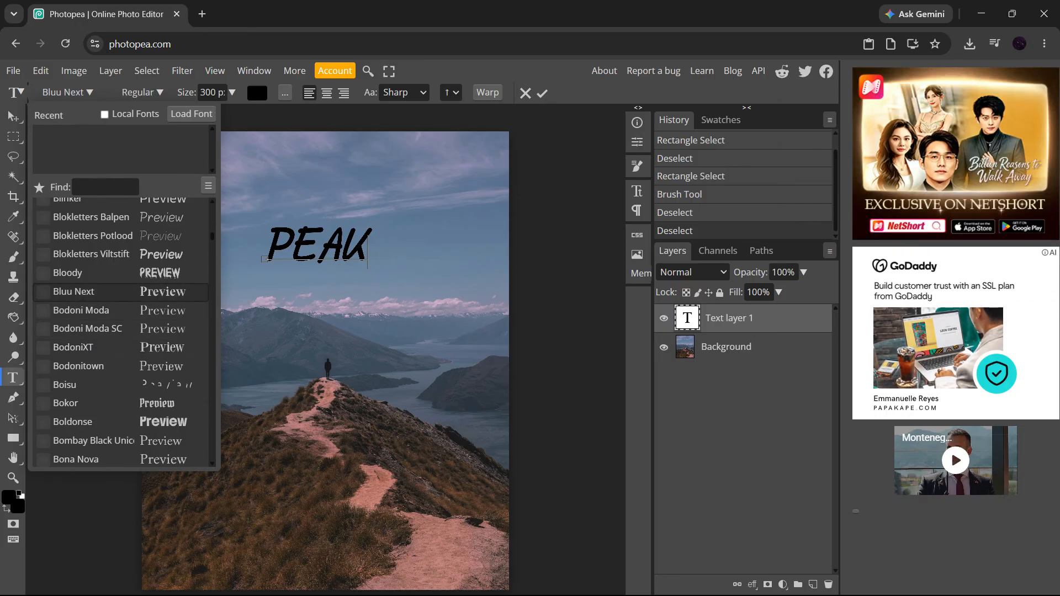
pyautogui.click(228, 288)
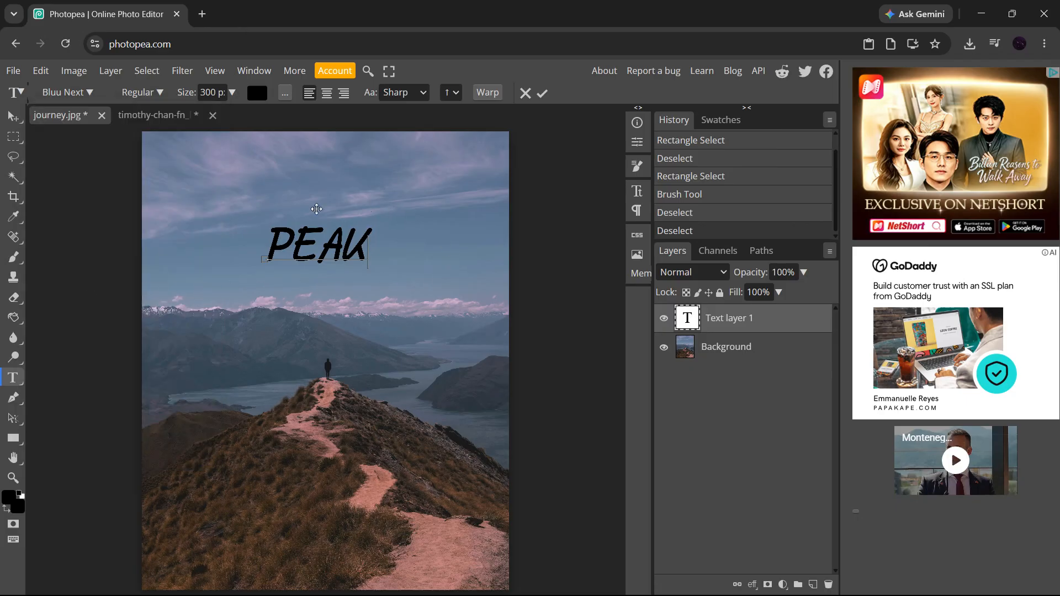
pyautogui.moveTo(265, 252); pyautogui.dragTo(369, 254)
pyautogui.click(65, 93)
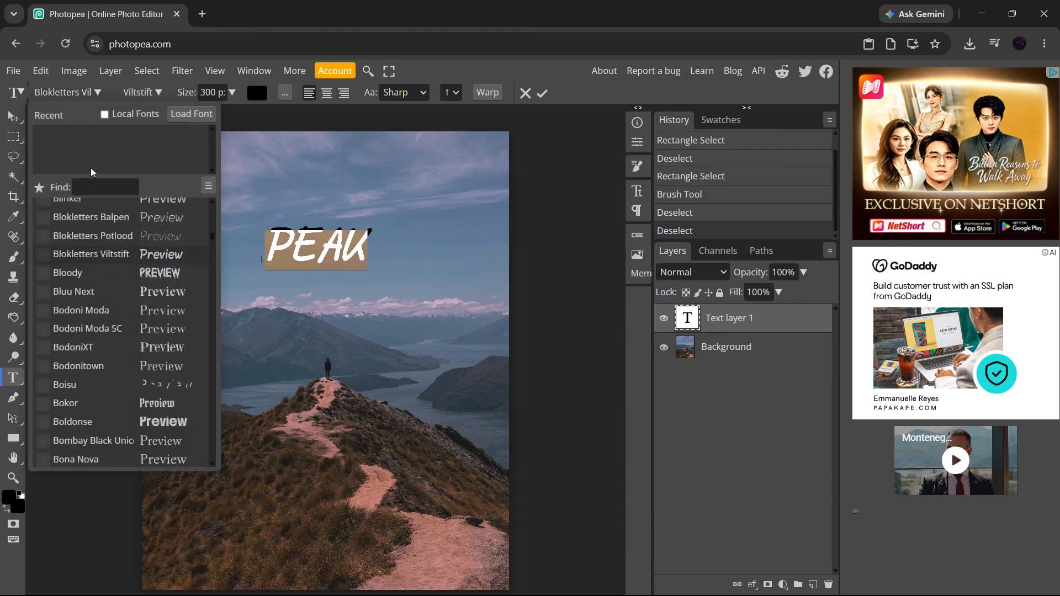
pyautogui.click(99, 270)
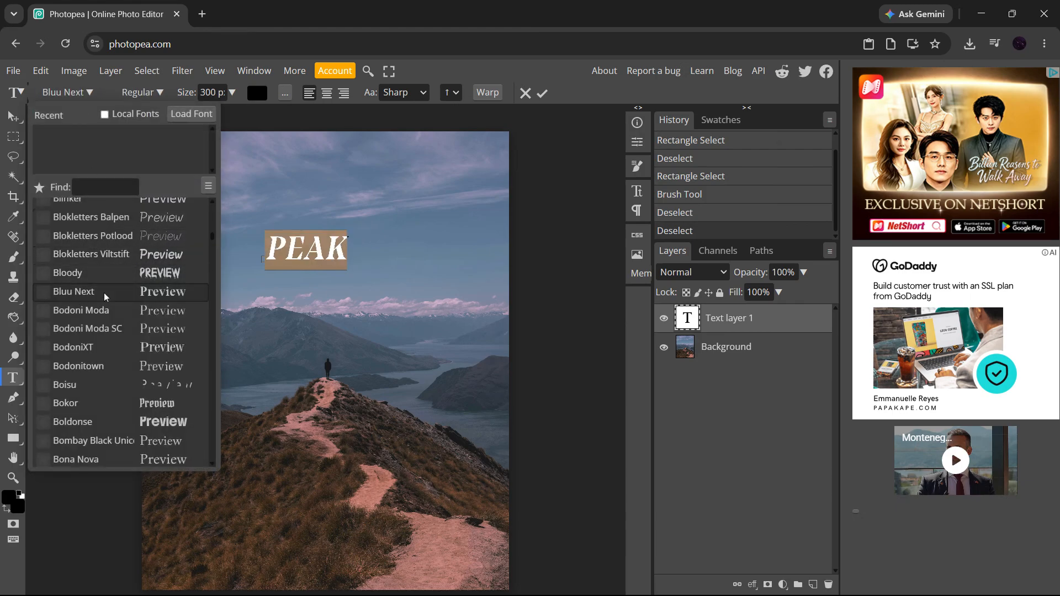
pyautogui.click(235, 235)
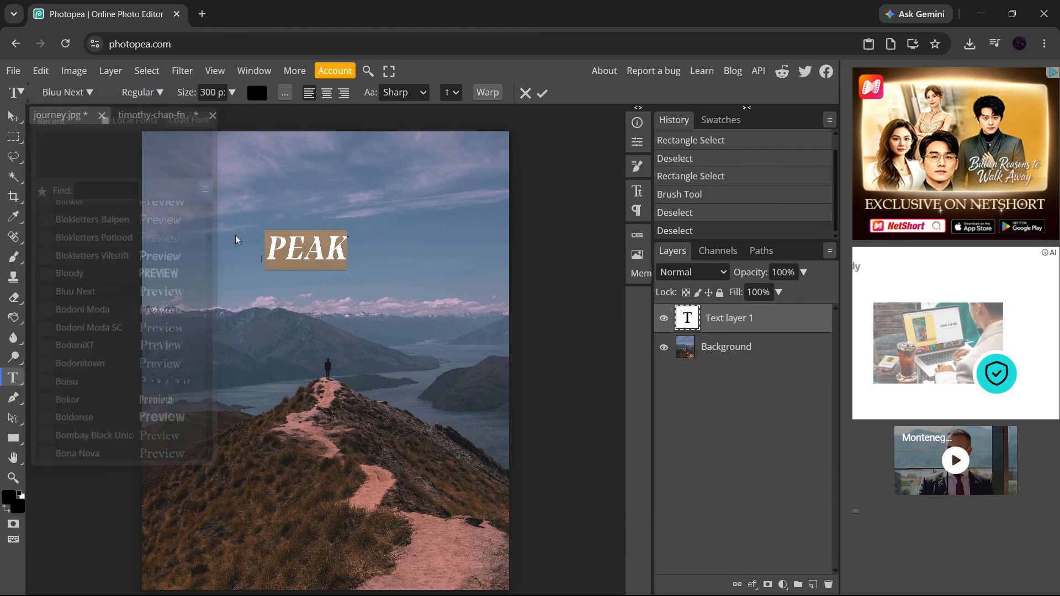
pyautogui.click(543, 93)
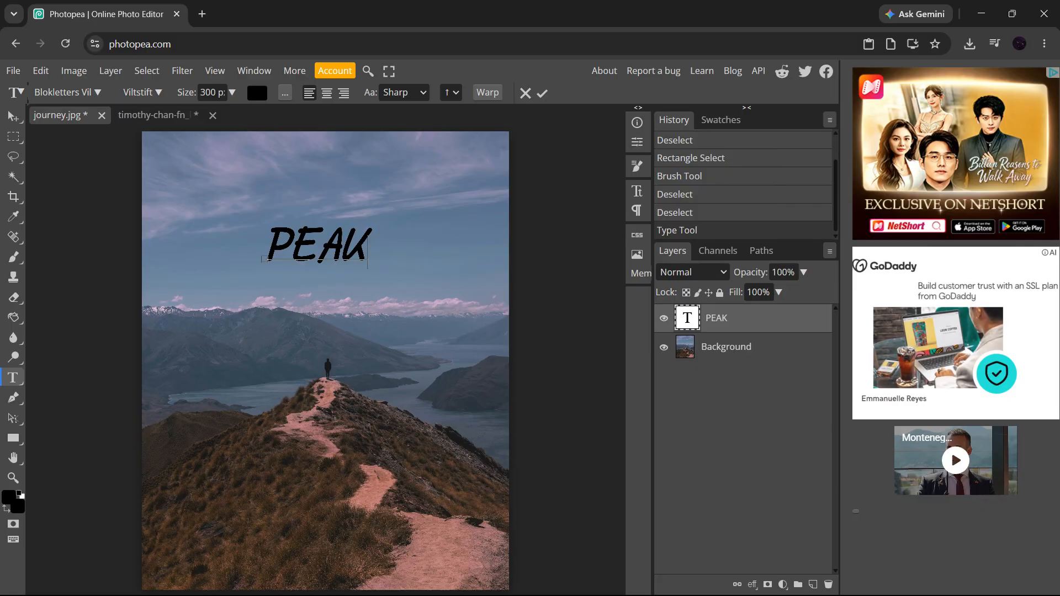
# Step: Change the font of the whole PEAK text to Bloody and commit the edit
pyautogui.moveTo(369, 251); pyautogui.dragTo(262, 255)
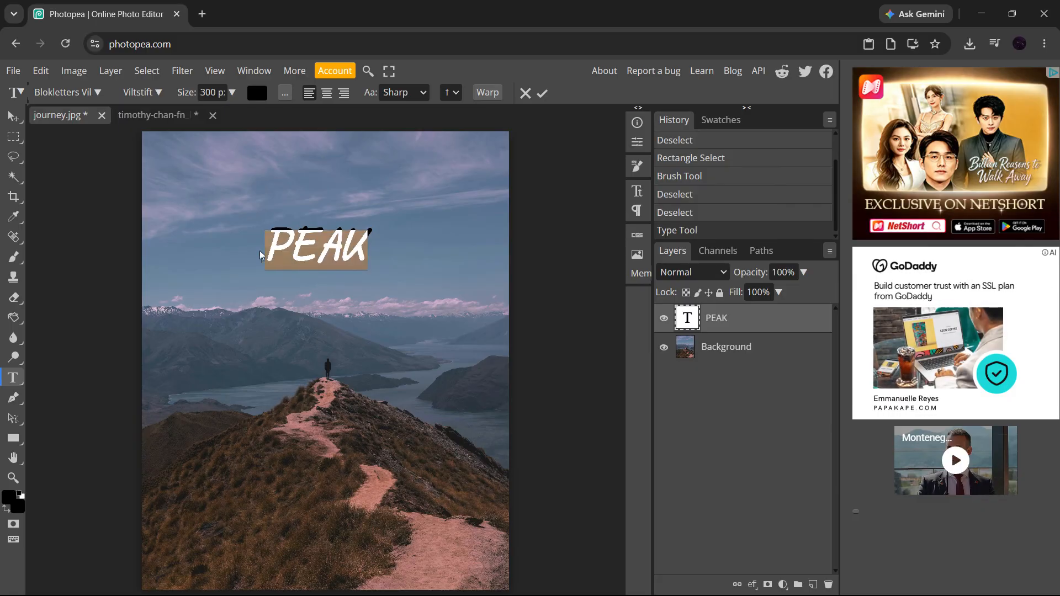
pyautogui.click(107, 91)
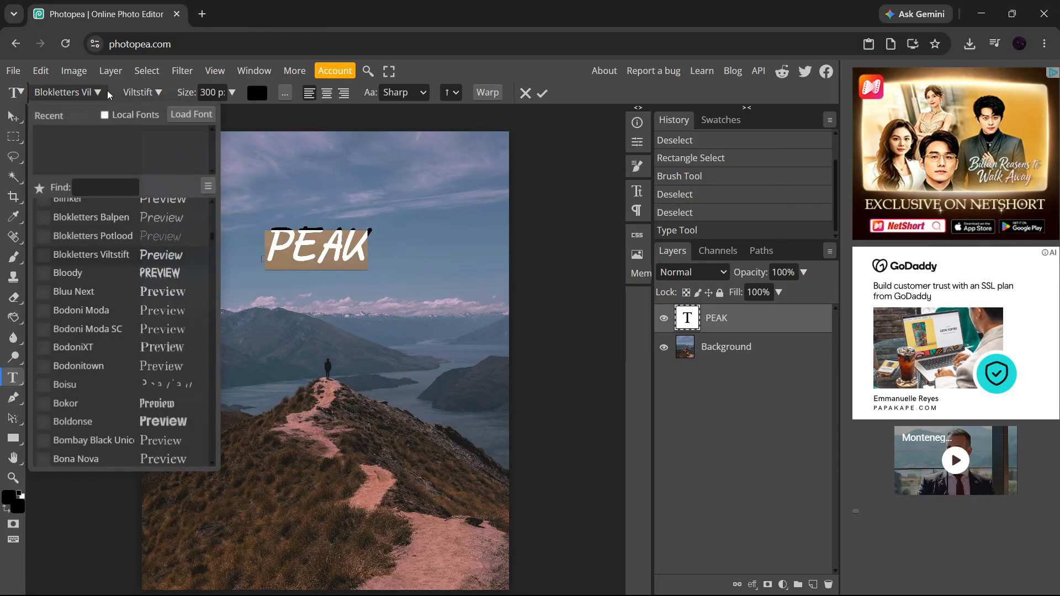
pyautogui.click(133, 273)
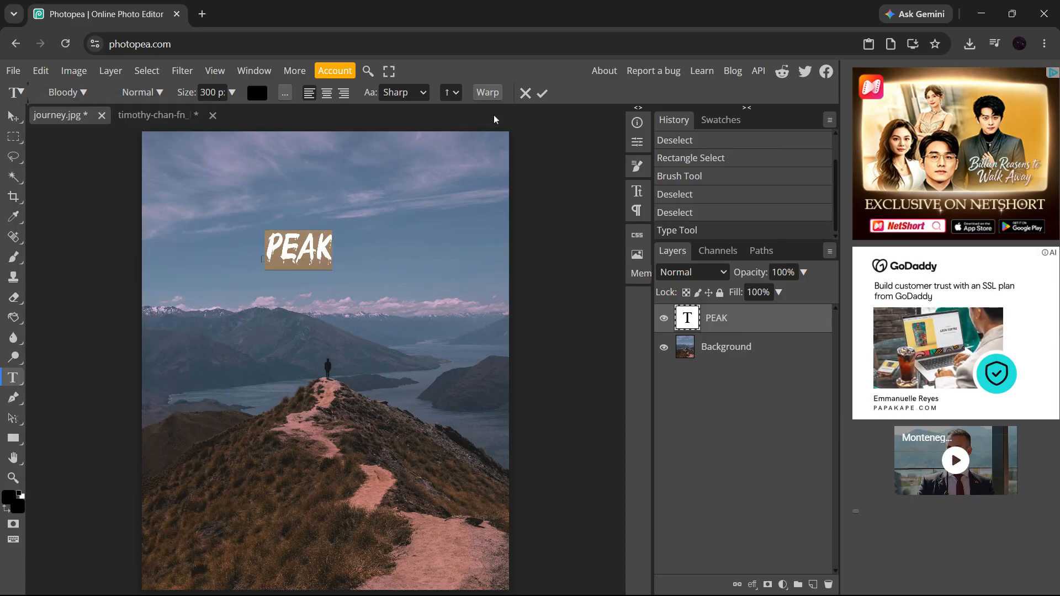
pyautogui.click(543, 93)
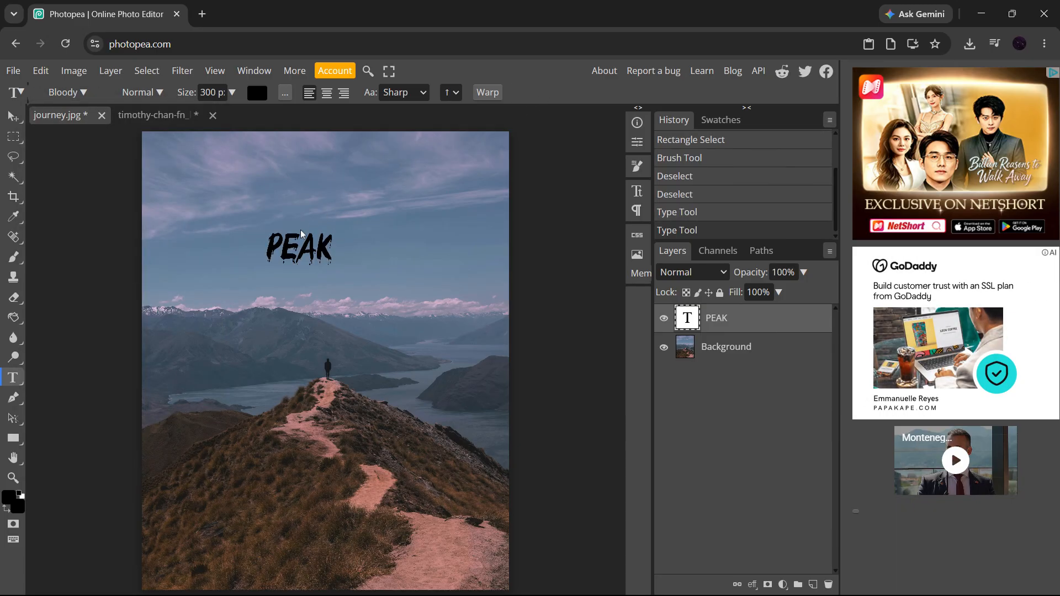
pyautogui.click(337, 266)
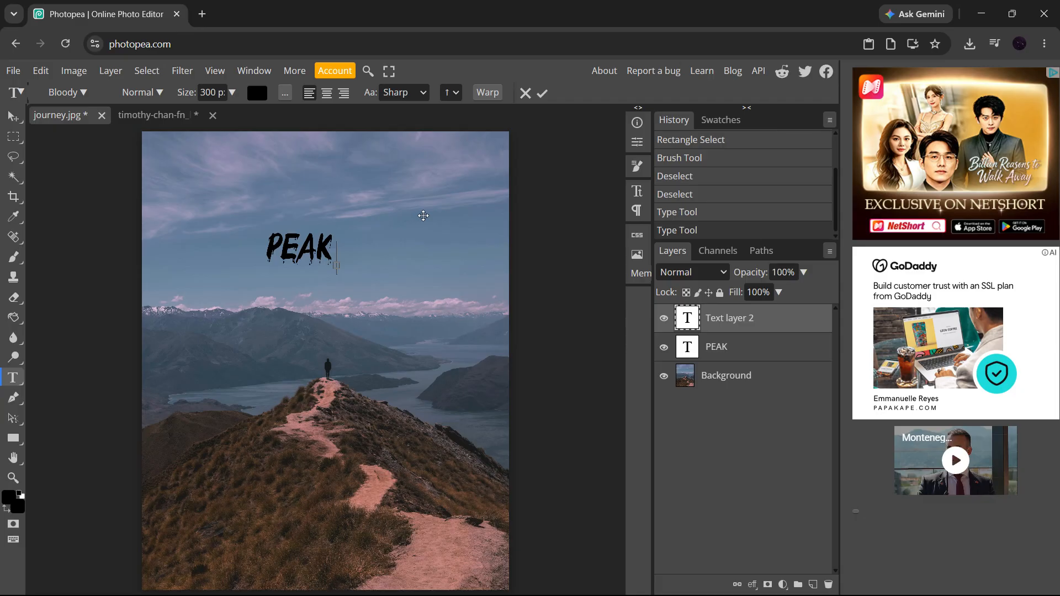
pyautogui.moveTo(424, 215); pyautogui.dragTo(449, 225)
pyautogui.press('Escape')
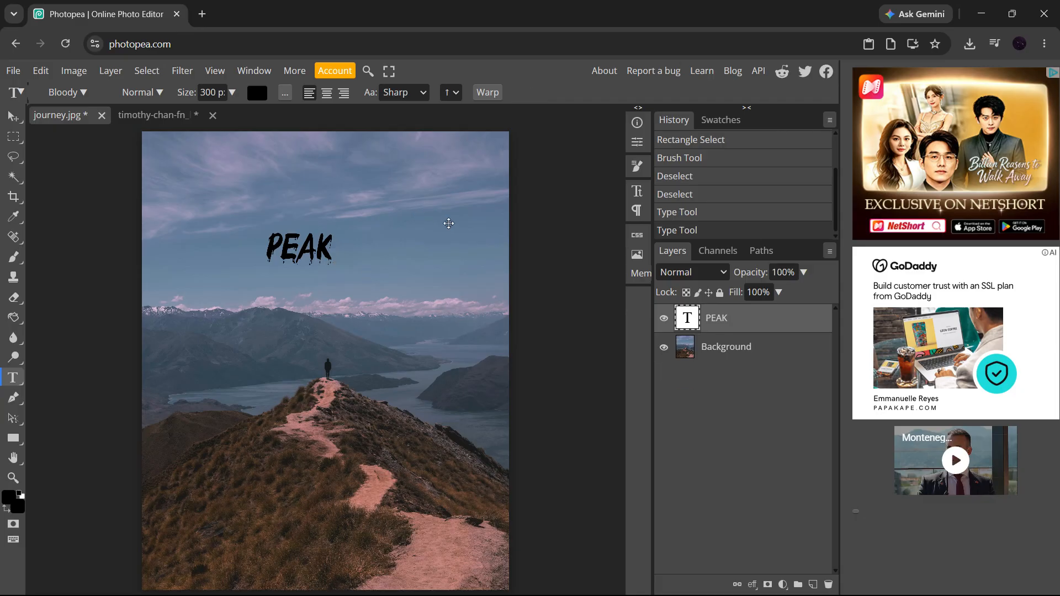
pyautogui.click(148, 114)
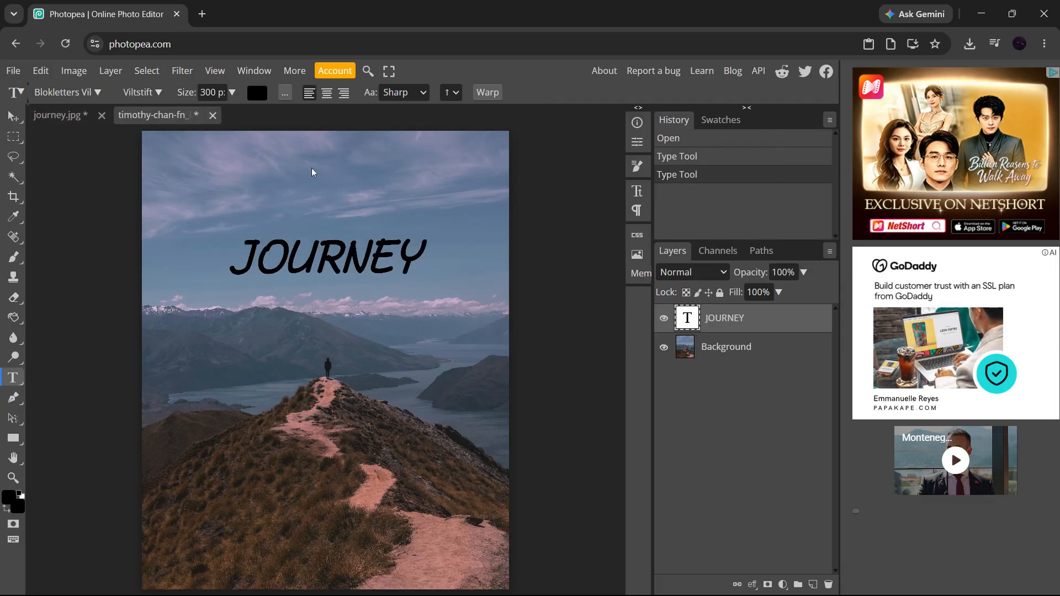
pyautogui.moveTo(425, 256); pyautogui.dragTo(228, 261)
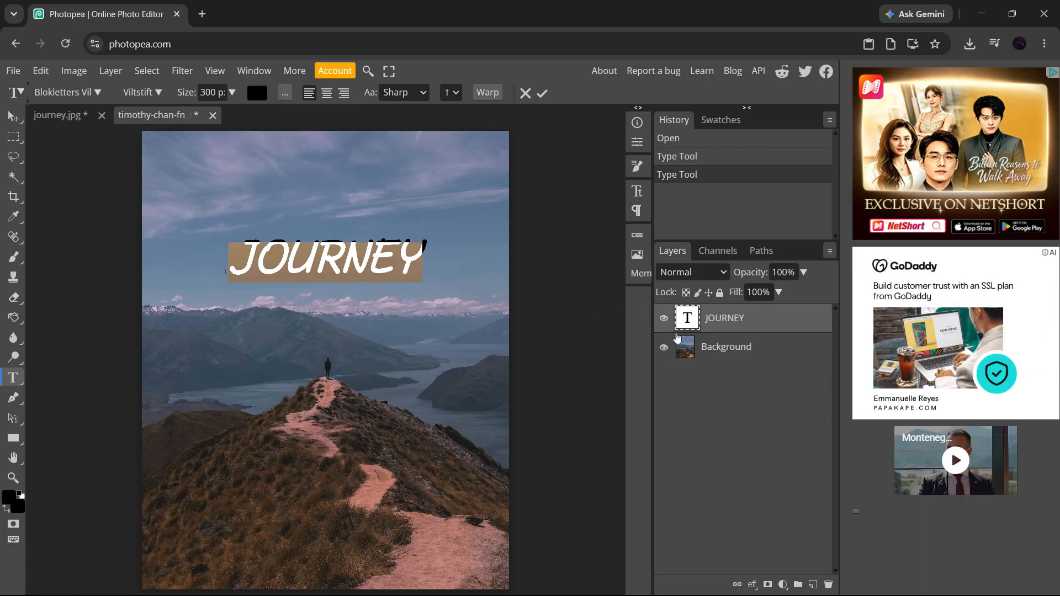
pyautogui.click(764, 329)
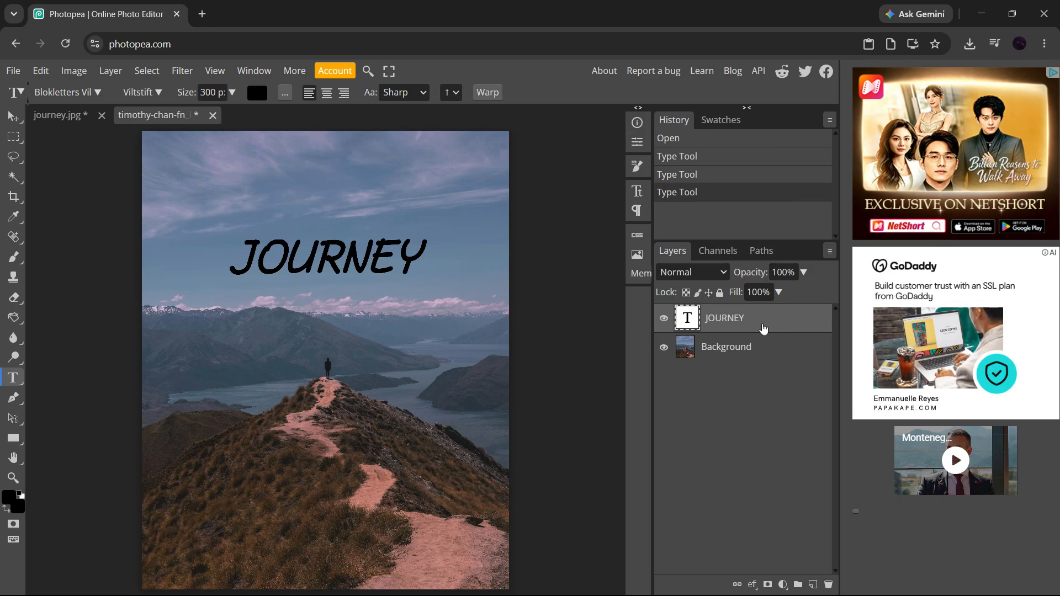
pyautogui.press('v')
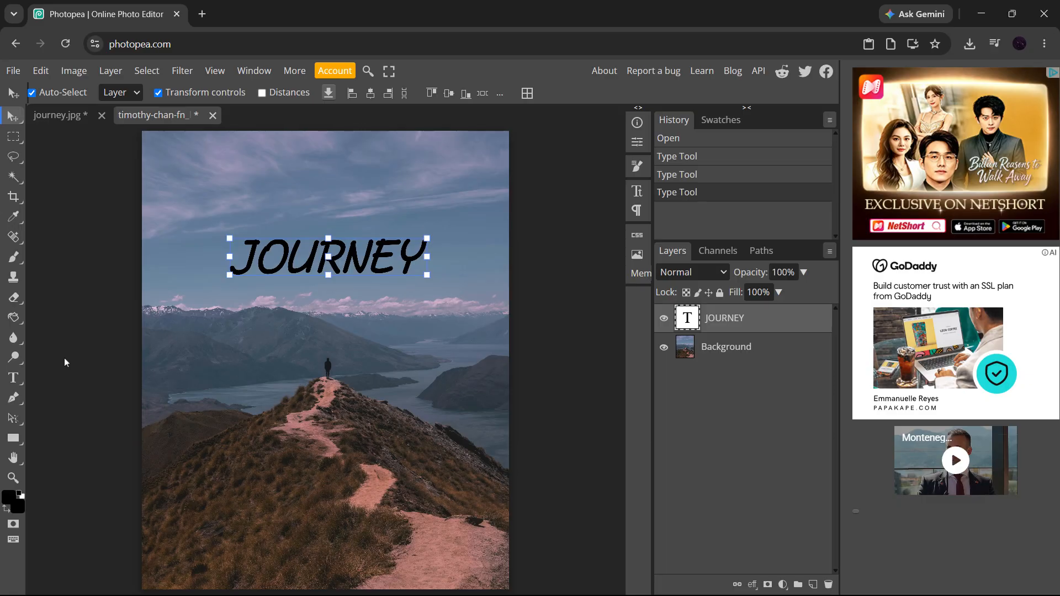
# Step: Put the JOURNEY text layer into editing with the Type tool and erase the whole word
pyautogui.click(22, 380)
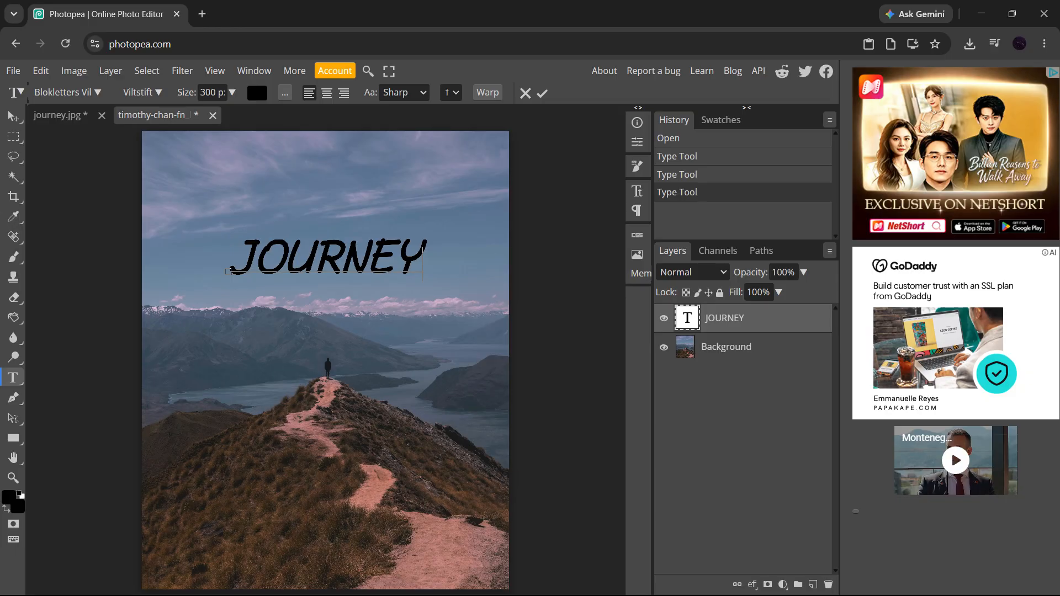
pyautogui.hotkey('shift', 'Left')
pyautogui.hotkey('shift', 'Left')
pyautogui.hotkey('shift', 'Left')
pyautogui.hotkey('shift', 'Left')
pyautogui.hotkey('shift', 'Left')
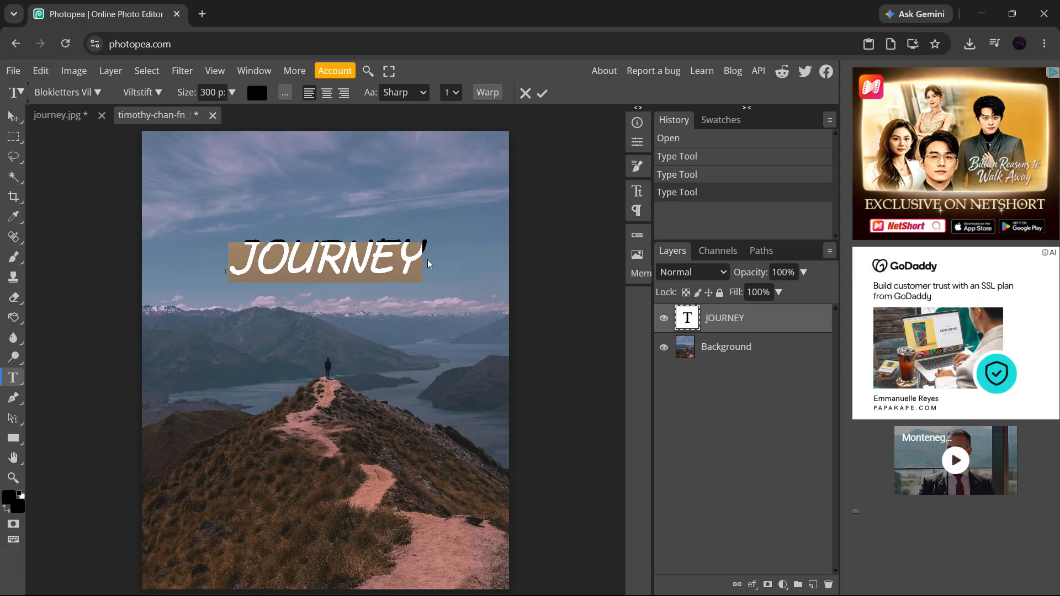
pyautogui.press('Right')
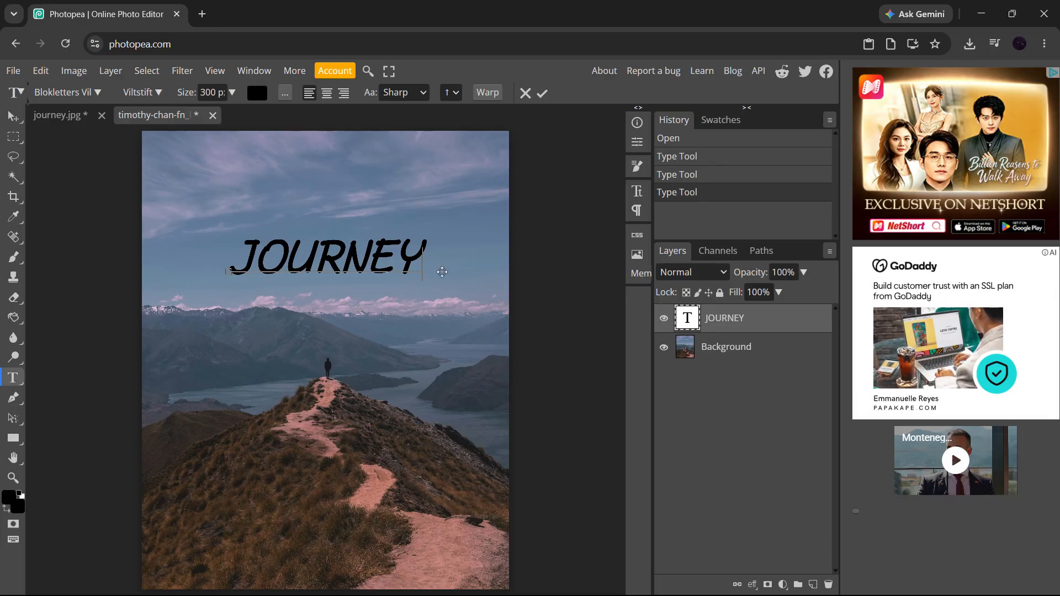
pyautogui.press('BackSpace')
pyautogui.press('BackSpace')
pyautogui.press('BackSpace')
pyautogui.press('BackSpace')
pyautogui.press('BackSpace')
pyautogui.press('BackSpace')
pyautogui.press('BackSpace')
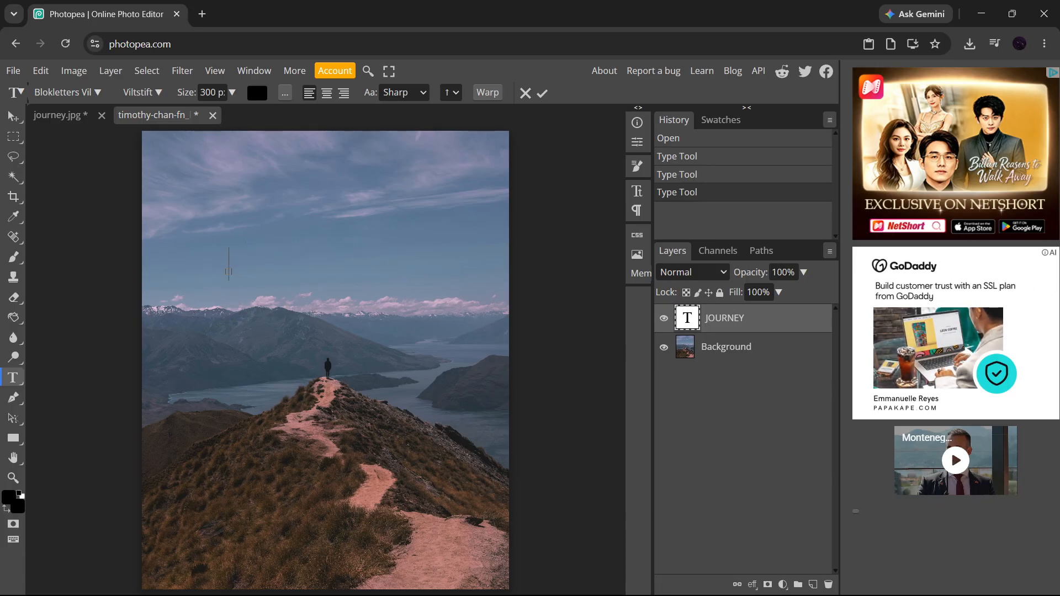
# Step: Enter LIKE AND SUB as the layer's text, shift it left so it fits centred within the photo, and commit the edit
pyautogui.write('LIKE ')
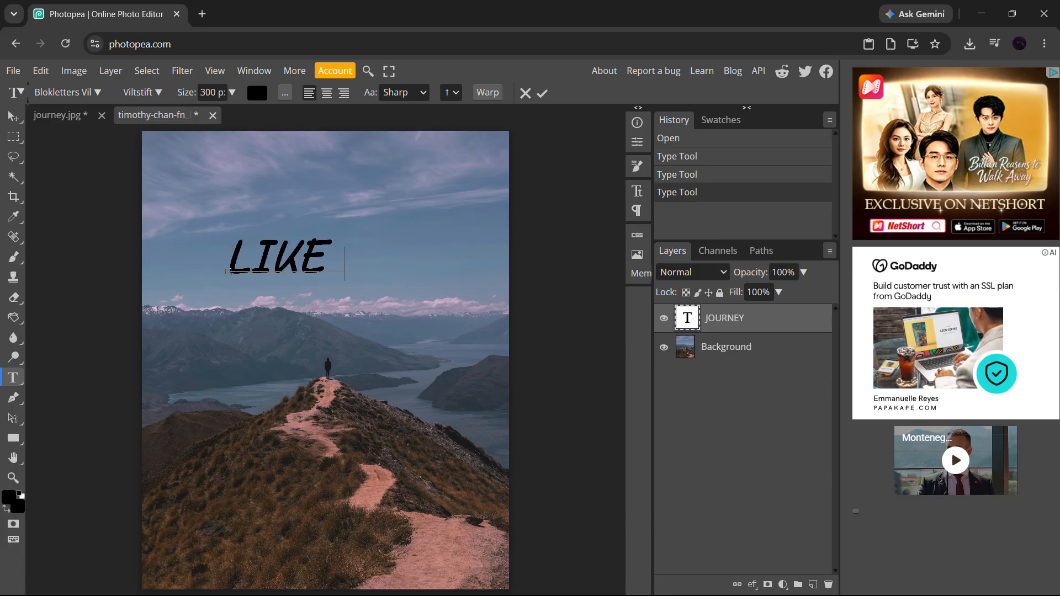
pyautogui.write('AND SUB')
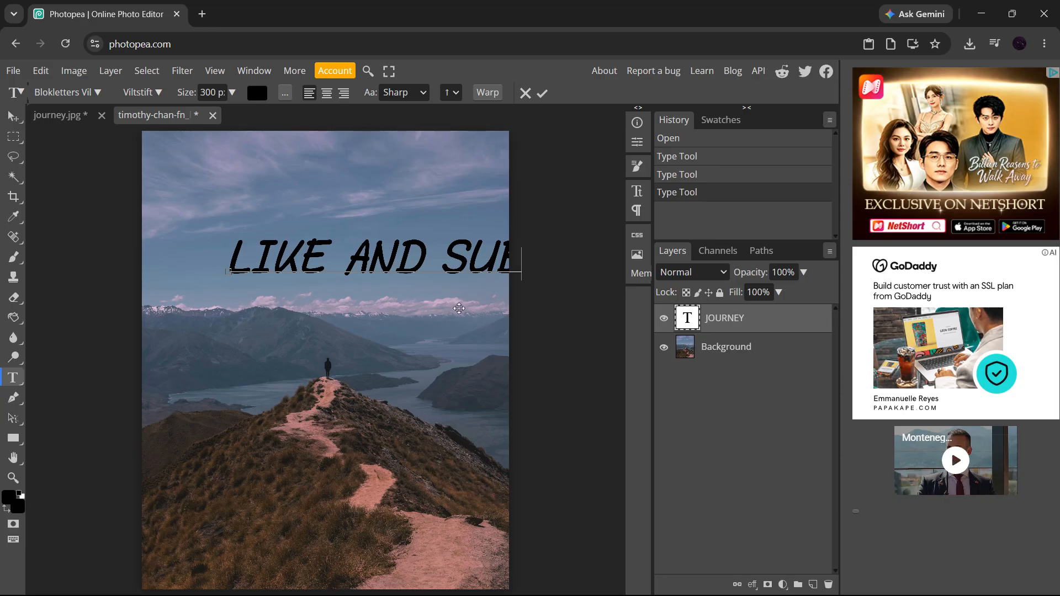
pyautogui.moveTo(458, 308); pyautogui.dragTo(418, 303)
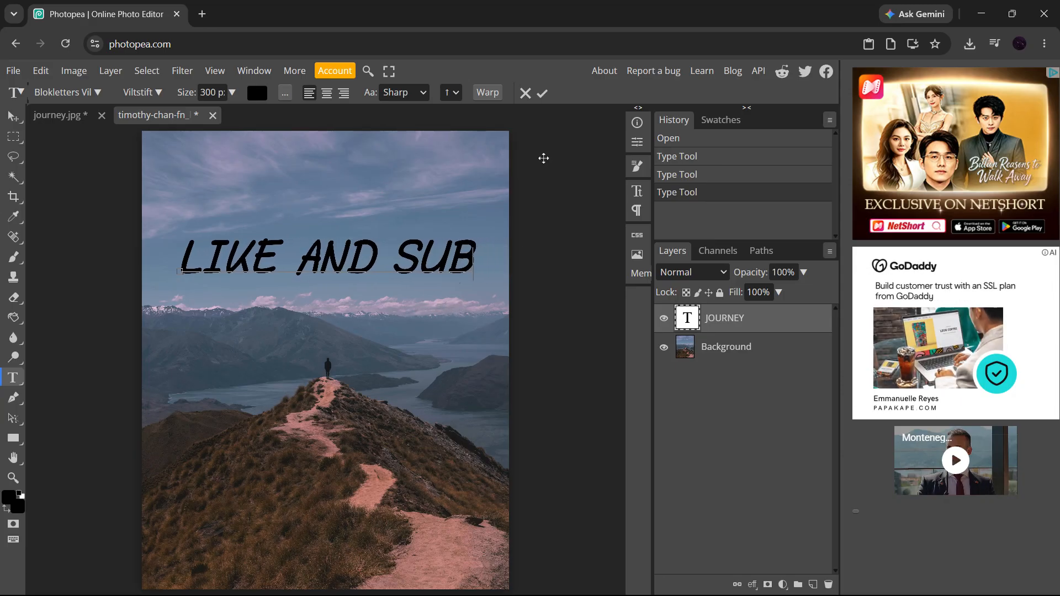
pyautogui.click(556, 211)
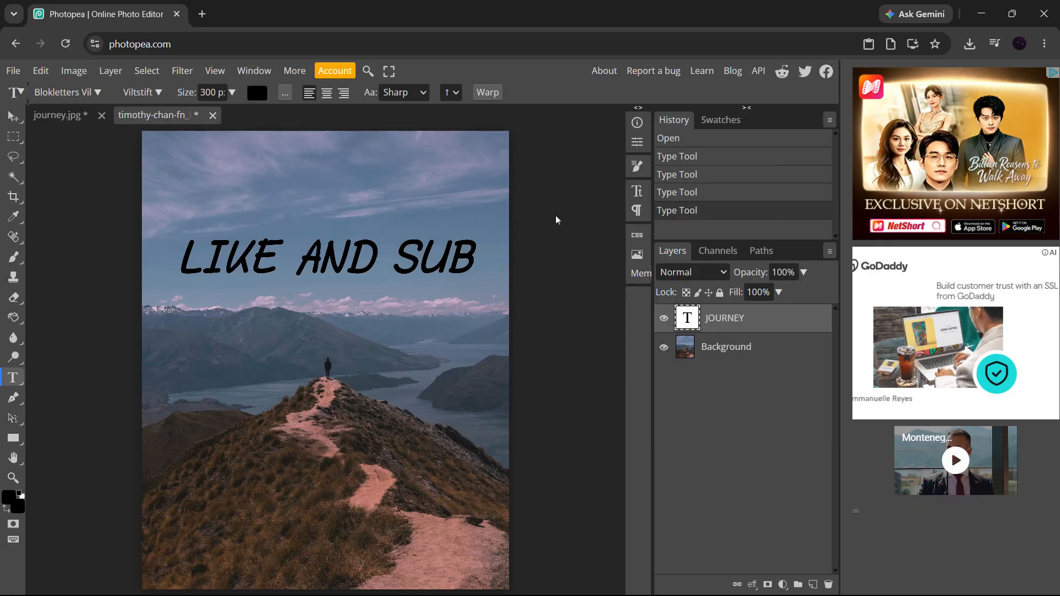